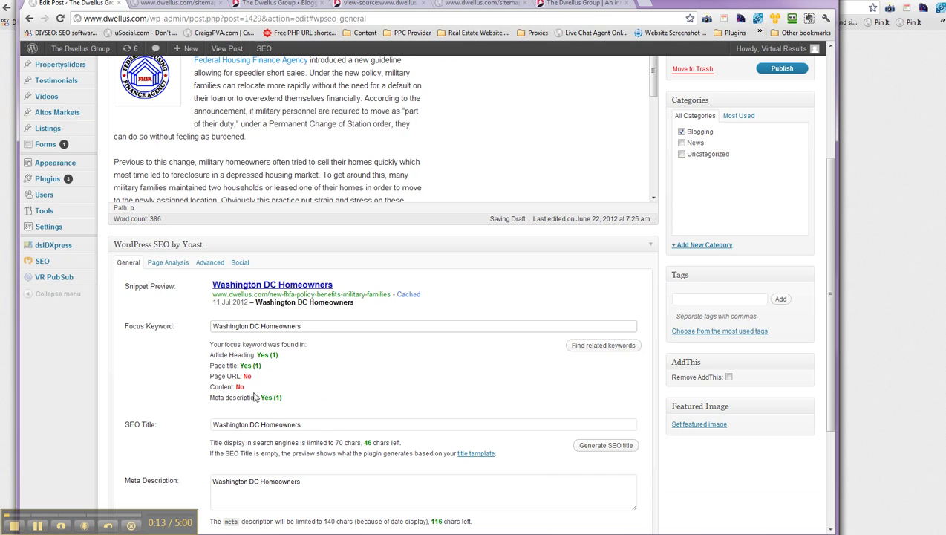
Step: Extend the SEO title with "FHFA Policy Benefits" so it reads "Washington DC Homeowners FHFA Policy Benefits"
left_click(313, 426)
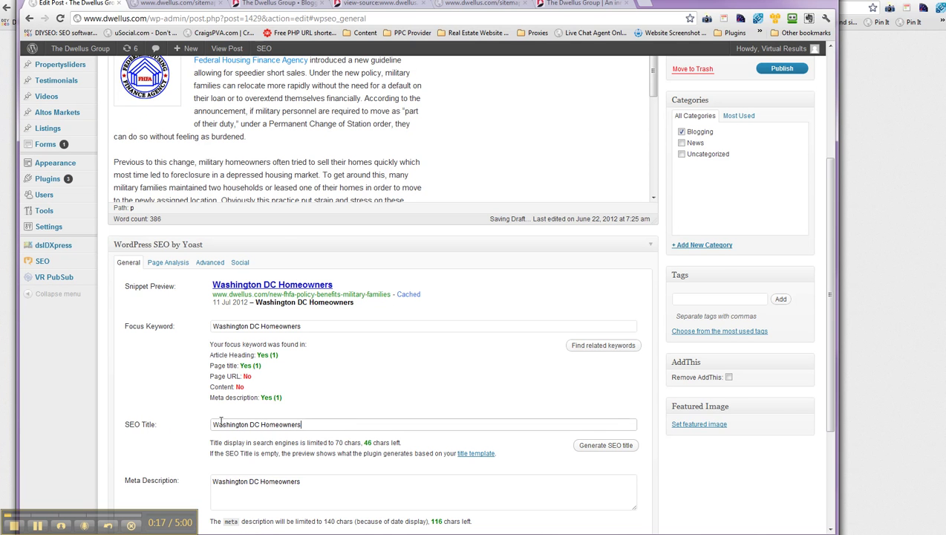
scroll(221, 419, "up", 3)
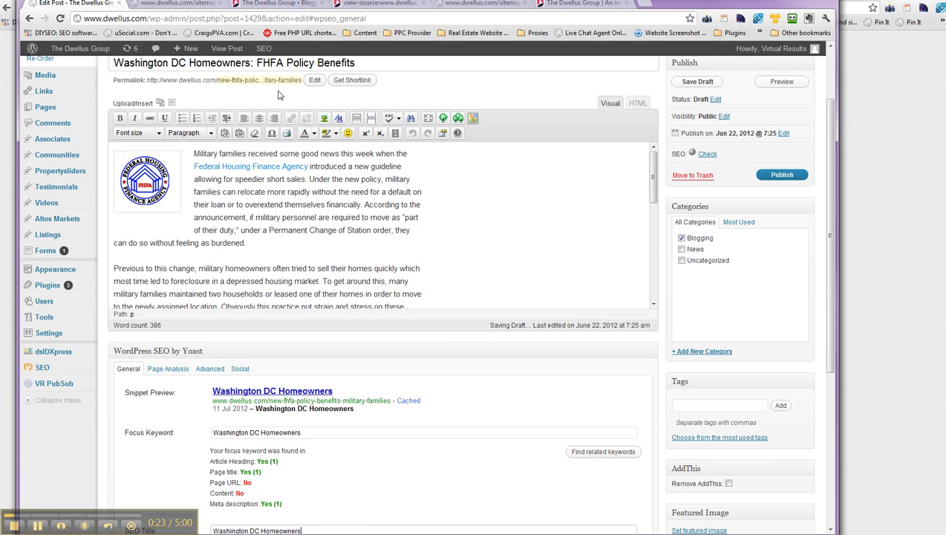
scroll(363, 457, "down", 2)
scroll(321, 458, "down", 3)
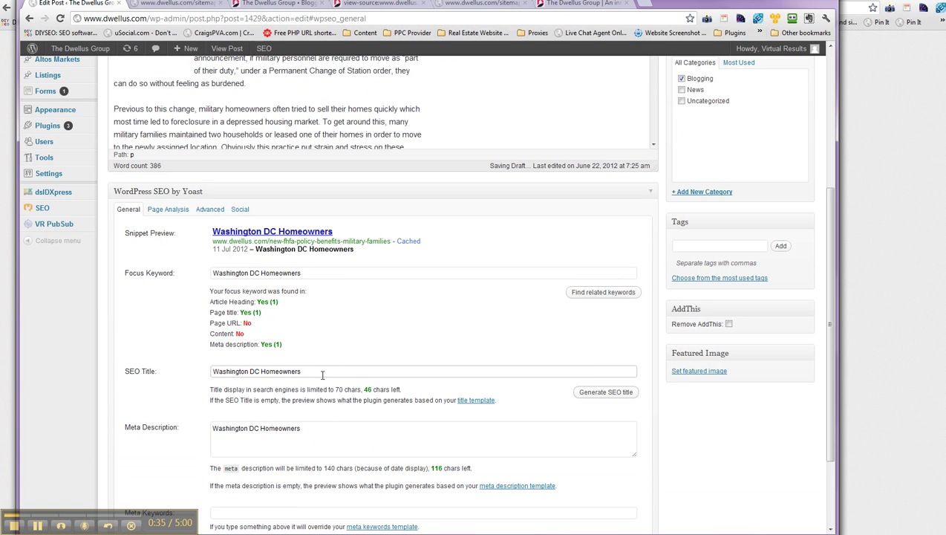
type("FHFA Policy Benefits")
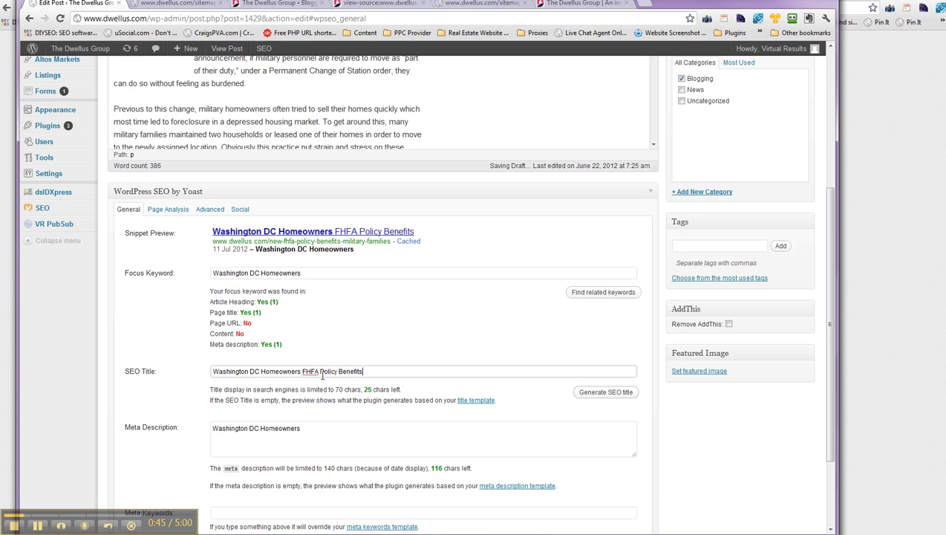
Step: Set the meta description to "Attention Washington DC Homeowners: FHFA Policy benefits could help your family buy a home sooner than you imagined possible. Contact our office now"
left_click(260, 442)
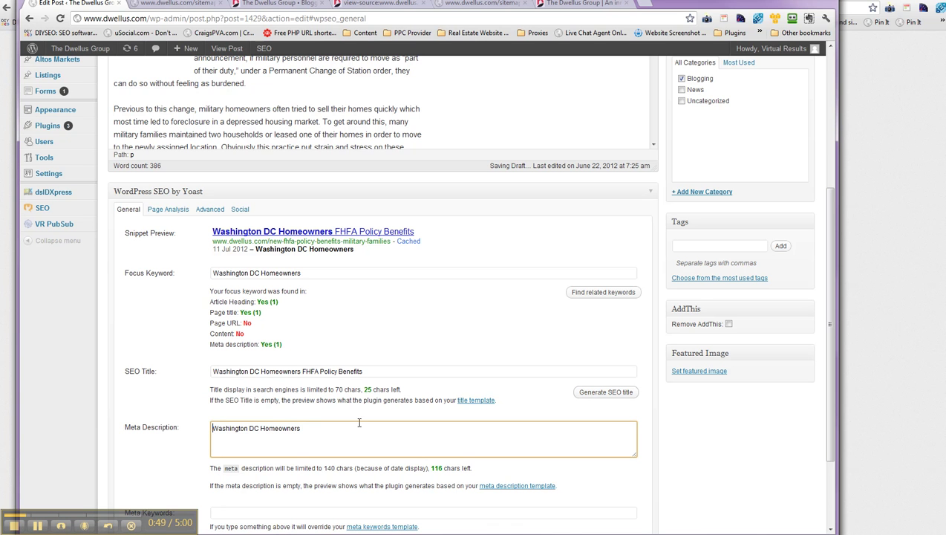
type("Attention")
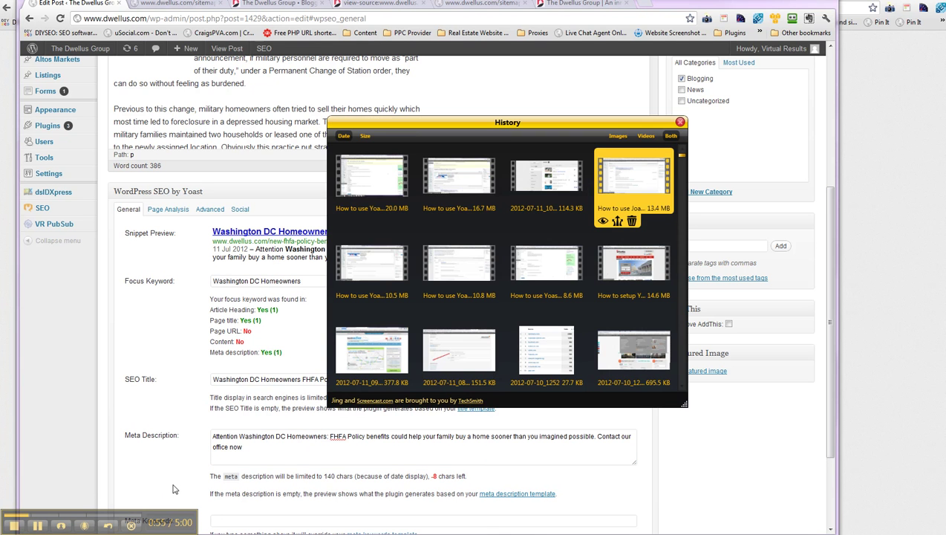
left_click(257, 446)
left_click_drag(245, 446, 152, 439)
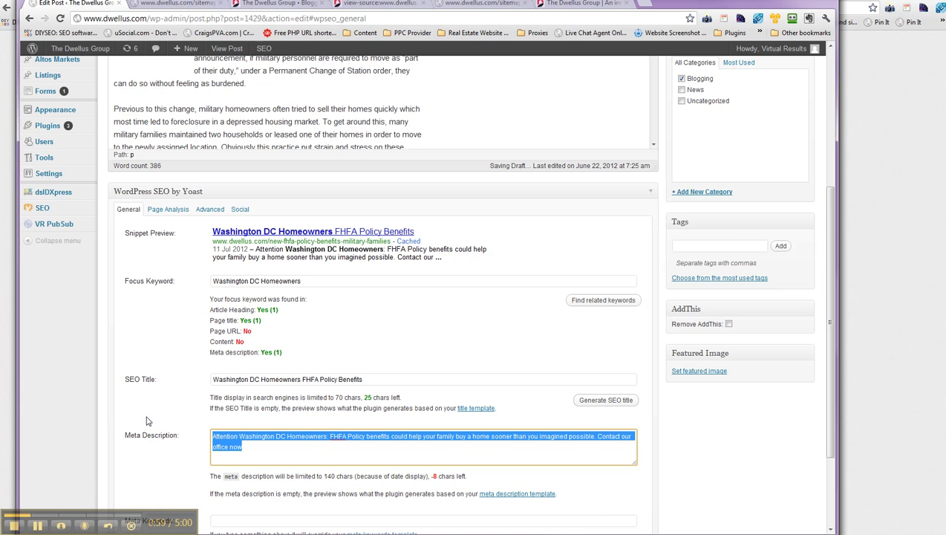
left_click_drag(260, 249, 310, 254)
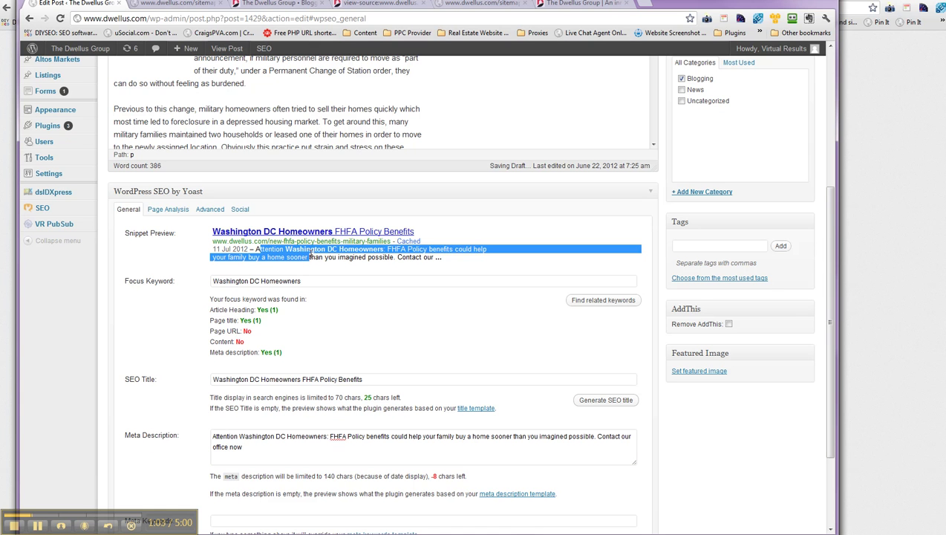
left_click(191, 238)
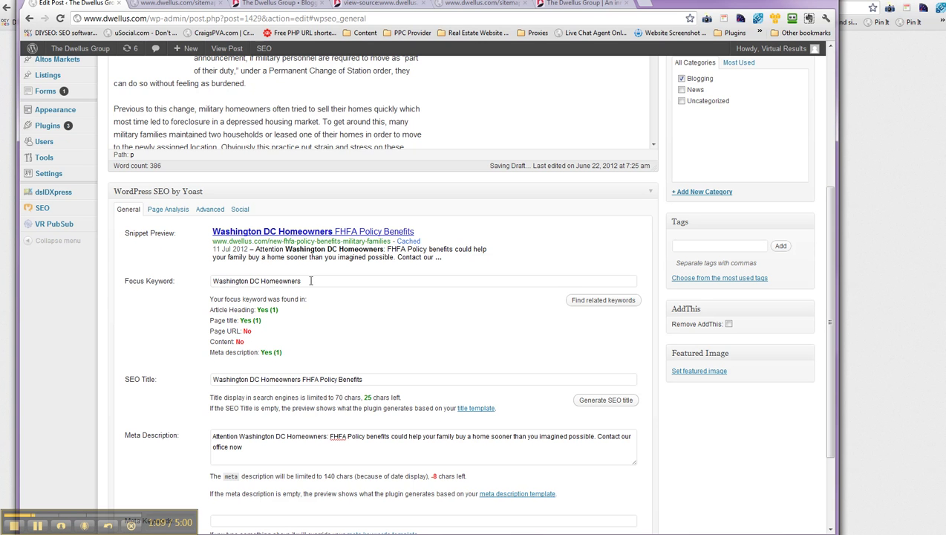
Step: Replace the post's permalink slug with the focus keyword "Washington DC Homeowners" copied from the SEO settings
left_click_drag(310, 281, 132, 286)
key("ctrl+c")
left_click_drag(213, 331, 253, 333)
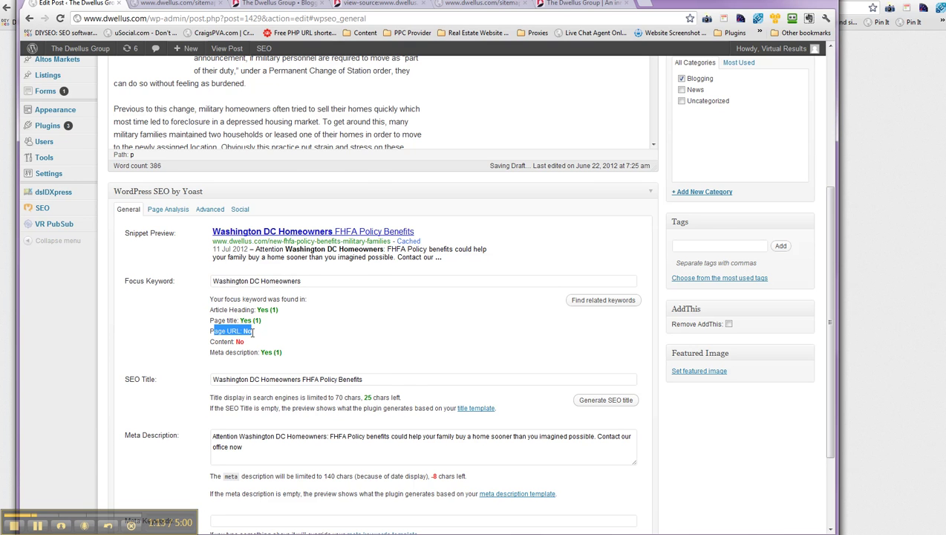
scroll(256, 331, "up", 4)
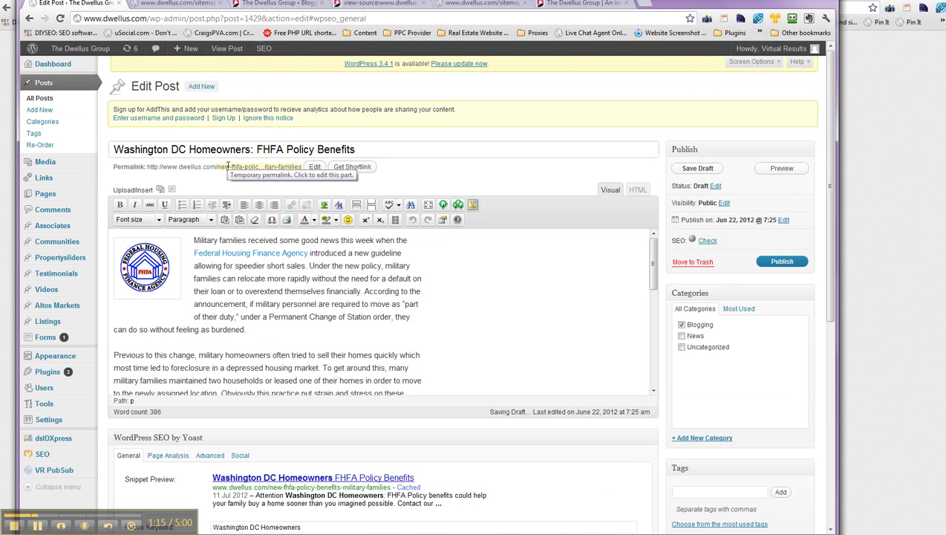
left_click_drag(221, 164, 277, 169)
left_click(277, 168)
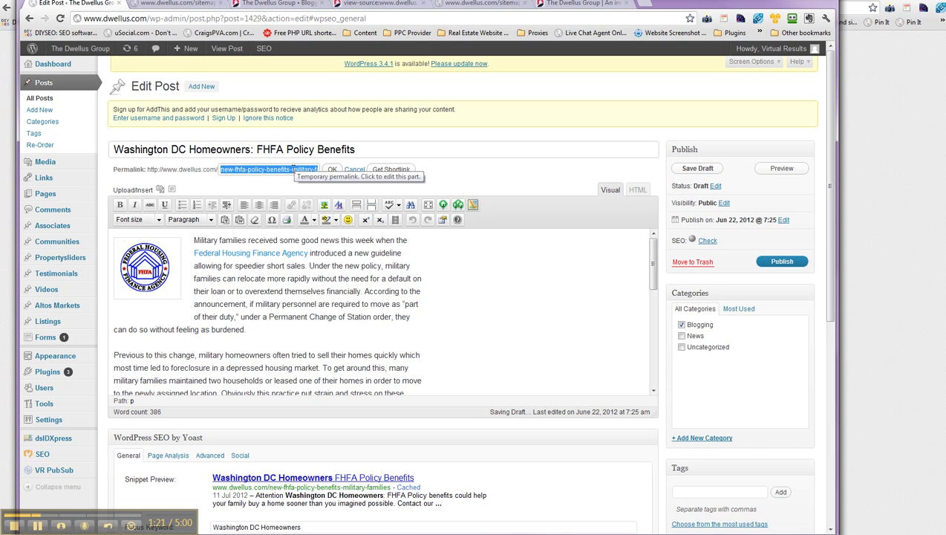
key("ctrl+v")
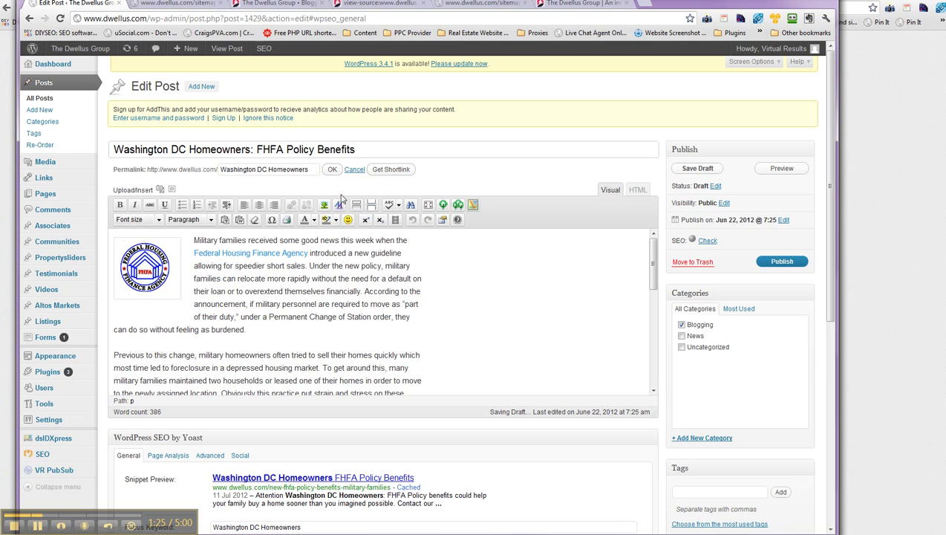
left_click(332, 170)
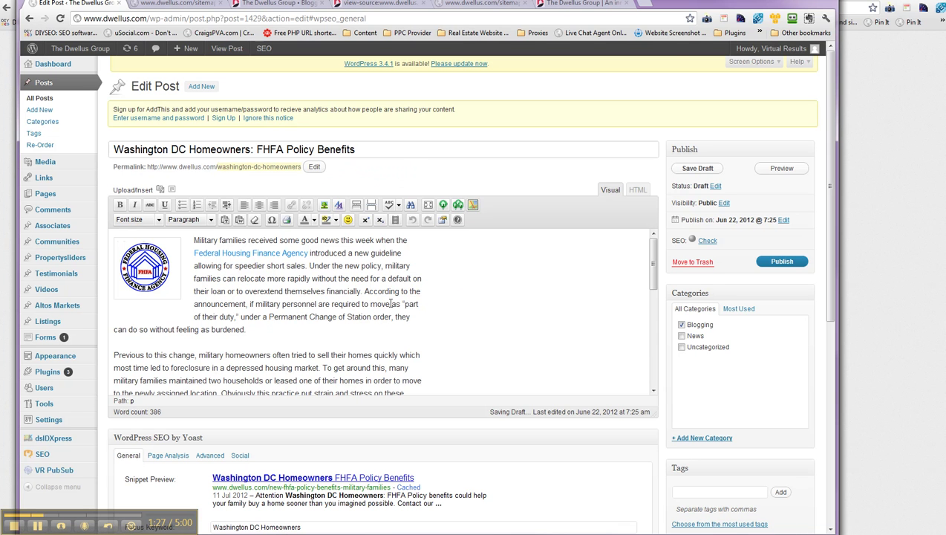
Step: Begin the post's first sentence with "Washington DC Homeowners & potential homeowners from" and make "military" lowercase
scroll(353, 378, "down", 10)
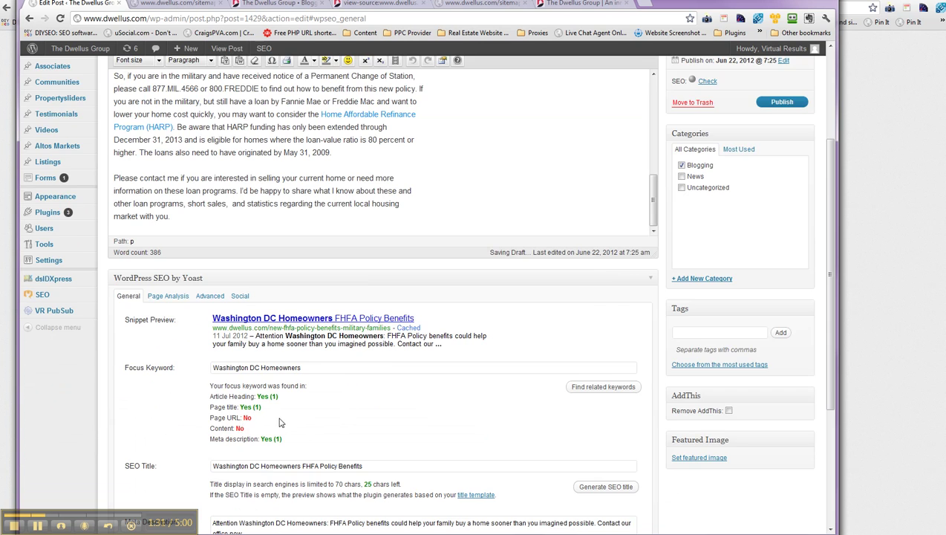
scroll(278, 420, "up", 10)
scroll(385, 310, "up", 1)
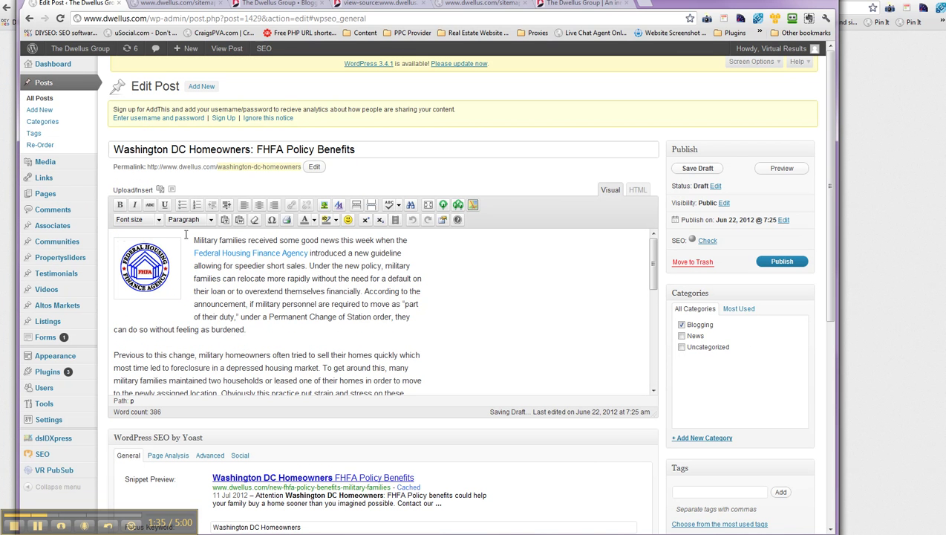
scroll(384, 449, "down", 3)
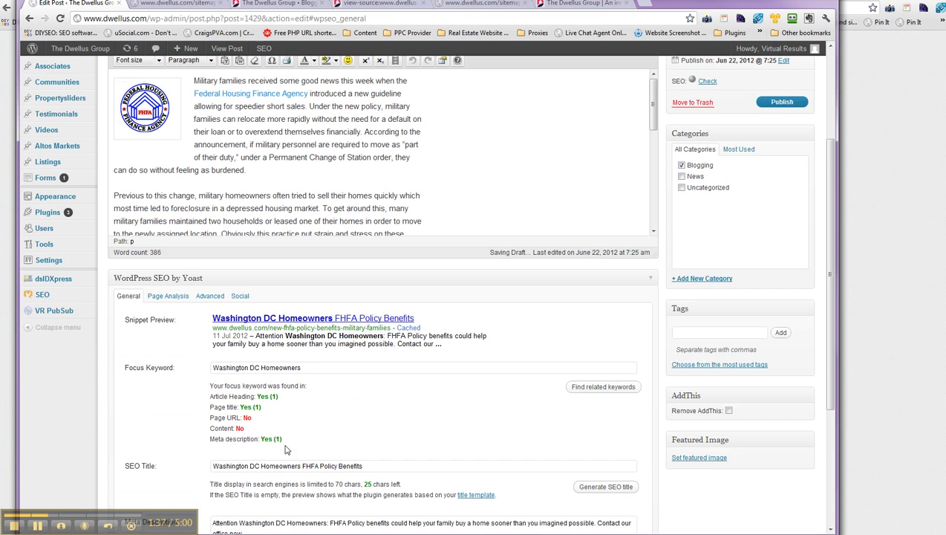
scroll(347, 449, "up", 1)
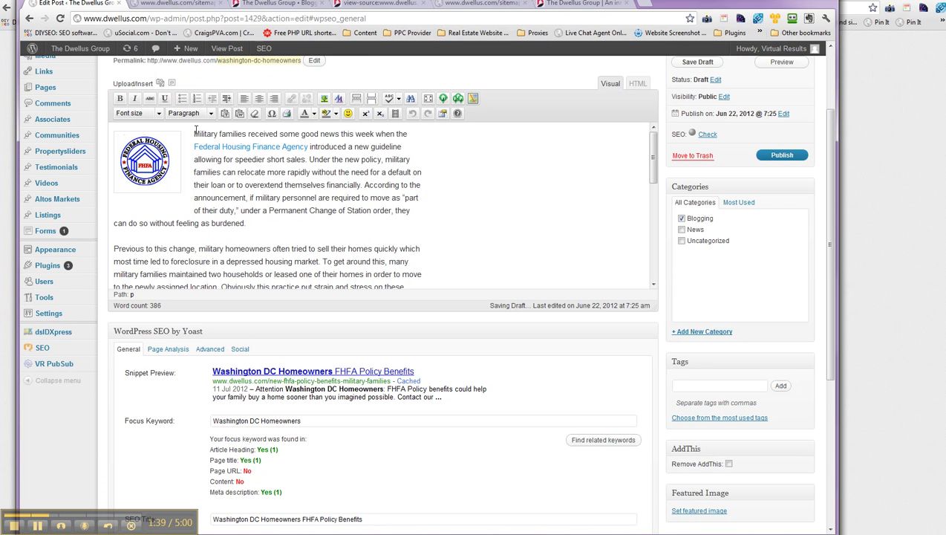
left_click(289, 249)
left_click_drag(193, 132, 199, 133)
type("Wha")
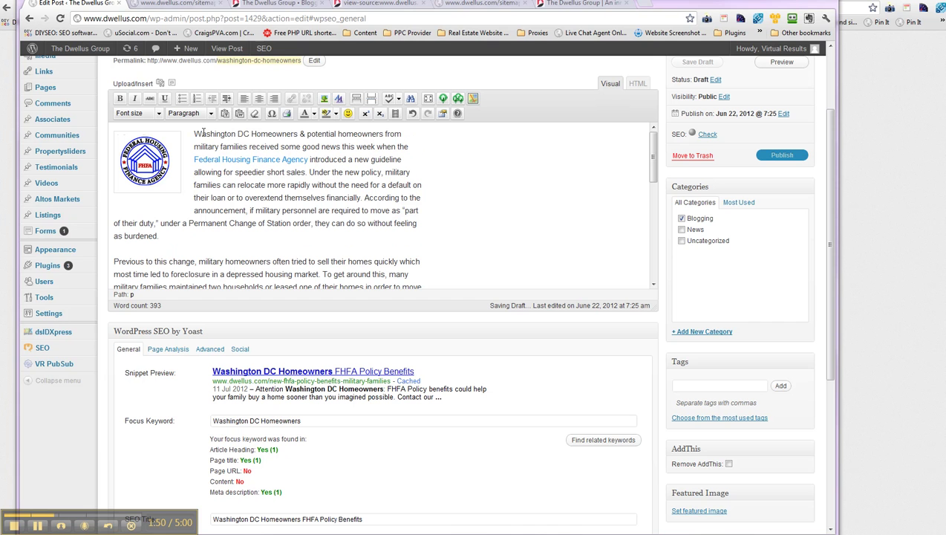
left_click_drag(201, 134, 294, 136)
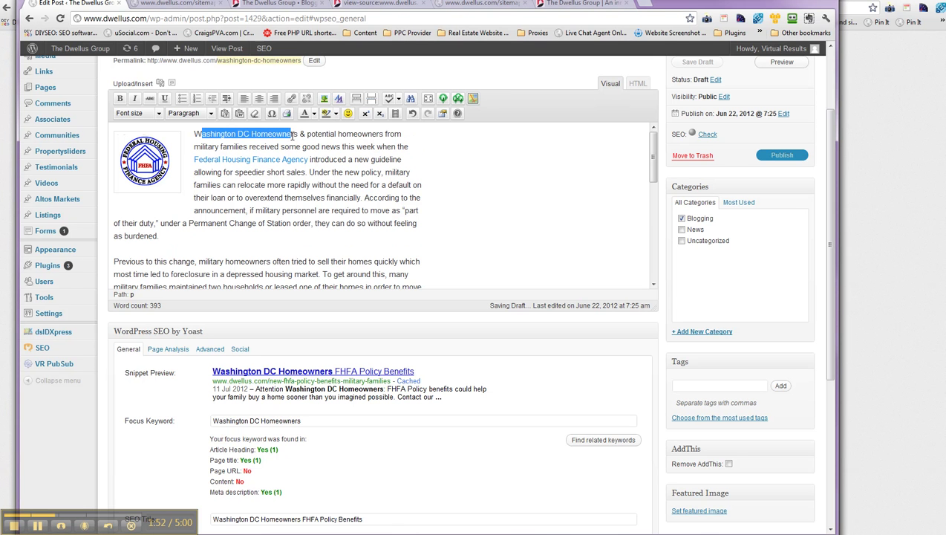
left_click(297, 137)
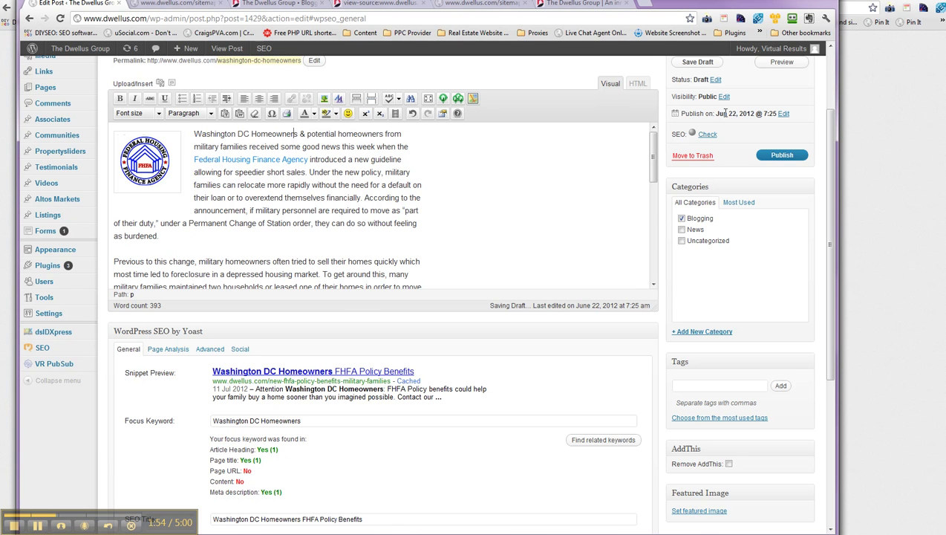
Step: Save the post draft and check where the focus keyword was found
left_click(699, 63)
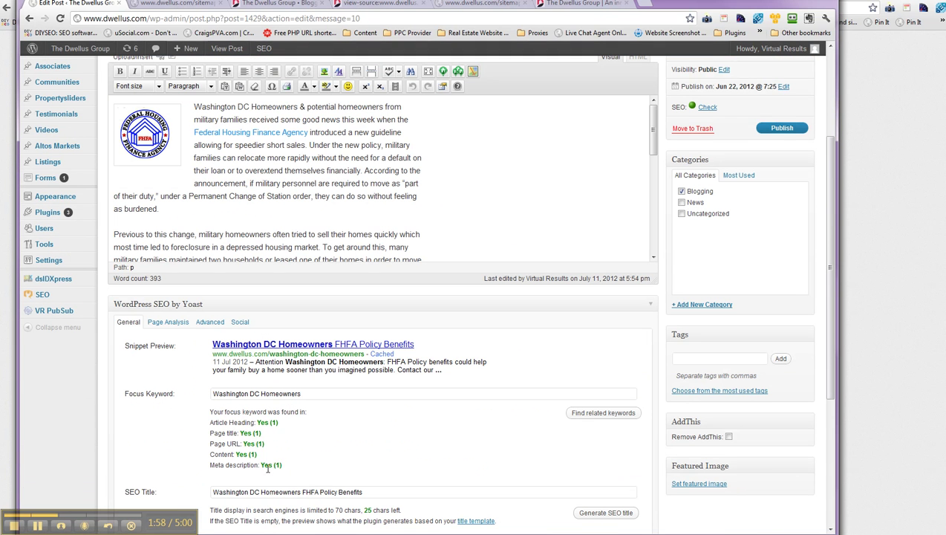
left_click_drag(256, 421, 258, 466)
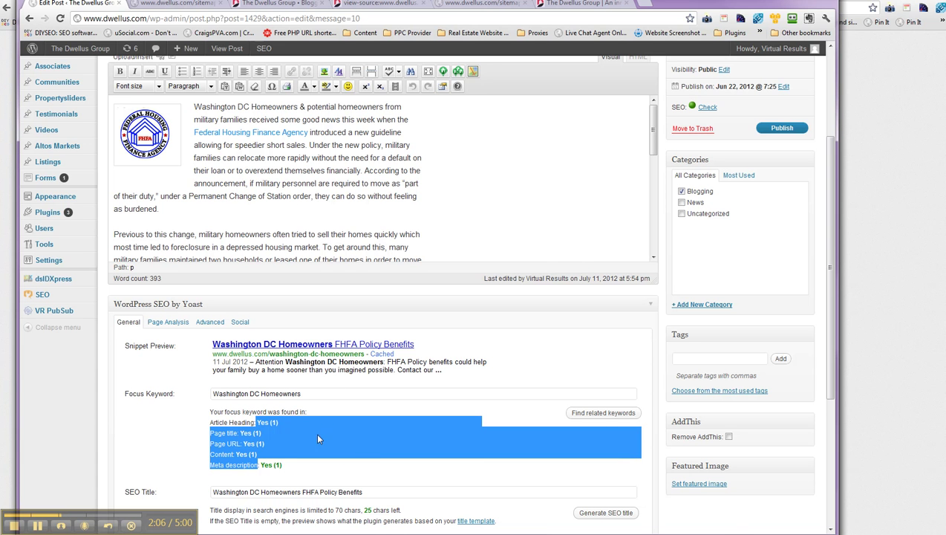
left_click(298, 440)
Step: Open the post's SEO page analysis and review the keyword density, reading ease and subheading items
scroll(432, 338, "up", 3)
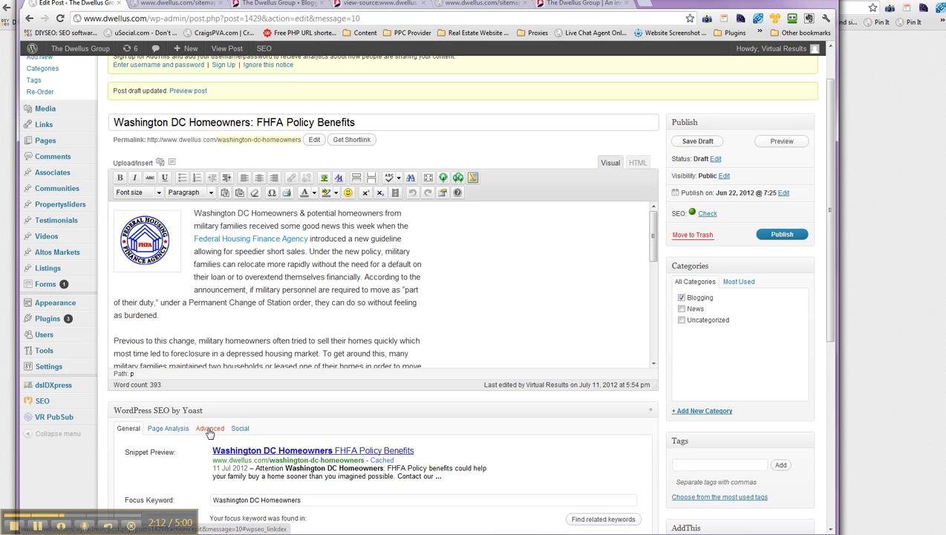
left_click(707, 215)
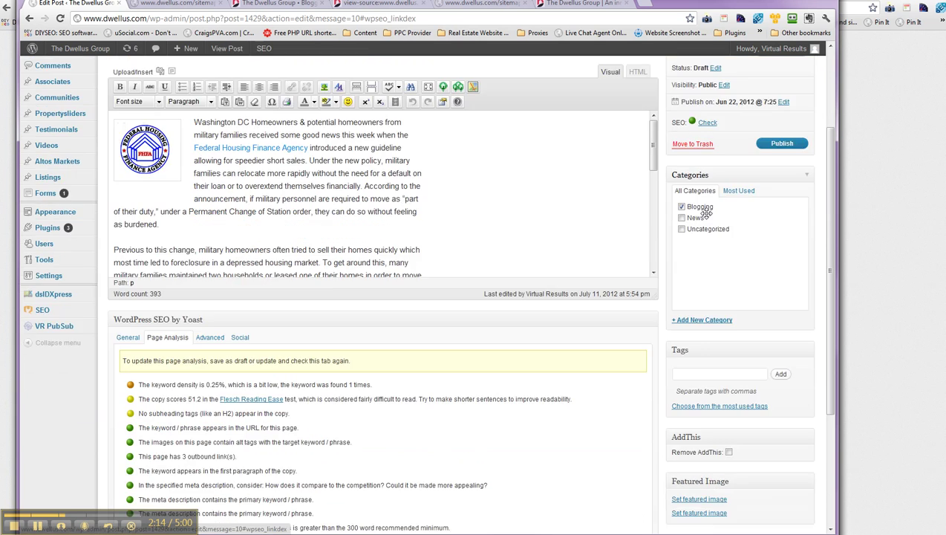
left_click_drag(152, 213, 368, 213)
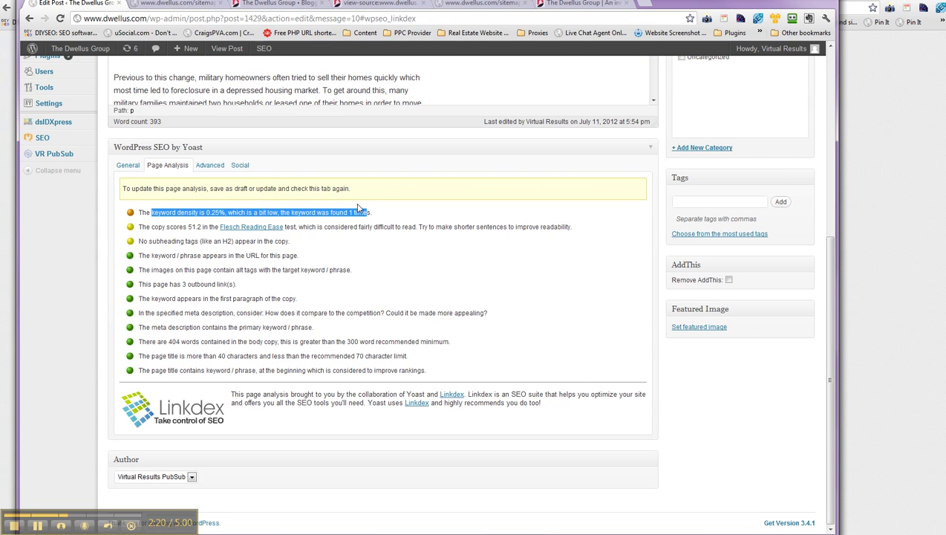
left_click_drag(158, 227, 524, 231)
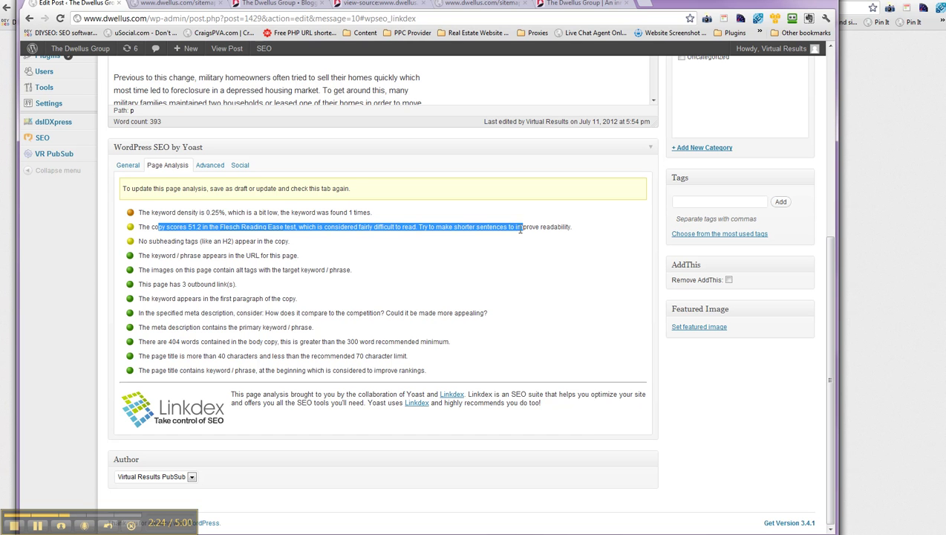
left_click(162, 243)
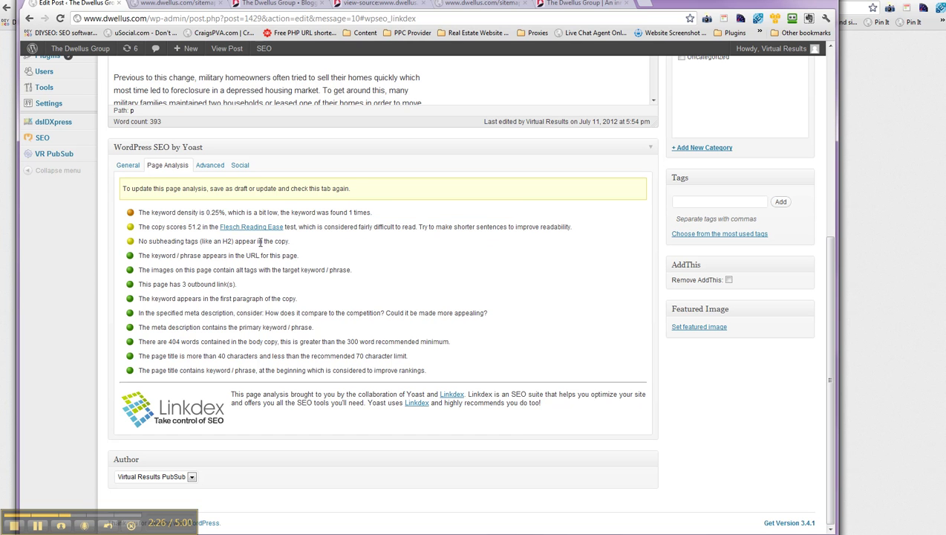
left_click_drag(142, 241, 250, 259)
left_click(249, 264)
Step: Add a new line reading "Washington DC Homeowners" below the post's first paragraph
scroll(245, 275, "up", 2)
scroll(240, 281, "up", 1)
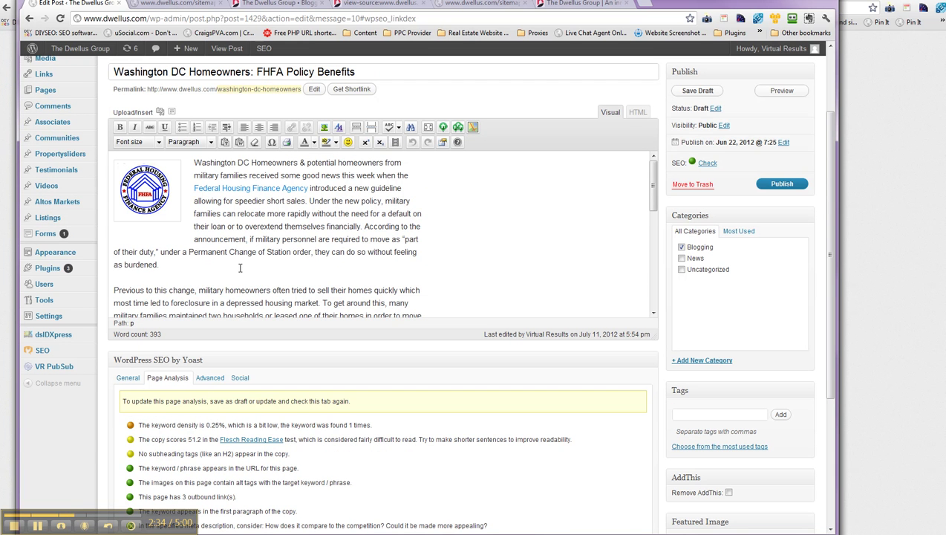
key("Return")
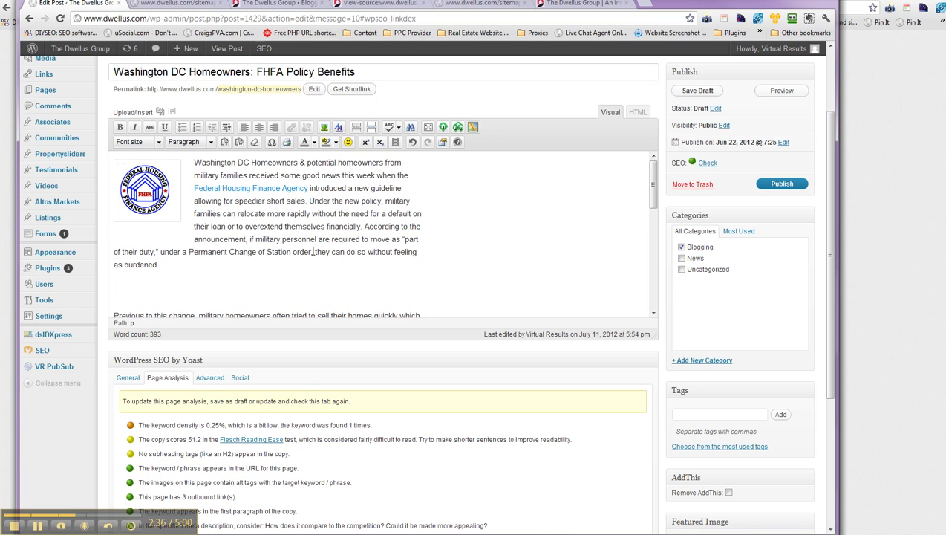
type("Washington DC Homeowners")
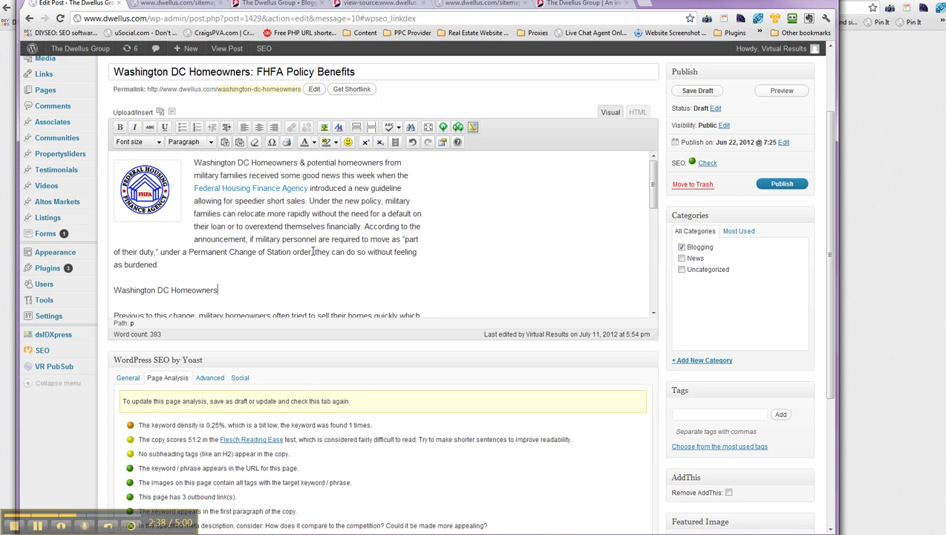
Step: Format the new "Washington DC Homeowners" line as Heading 2 and place the text cursor at its end
triple_click(206, 292)
key("ctrl+c")
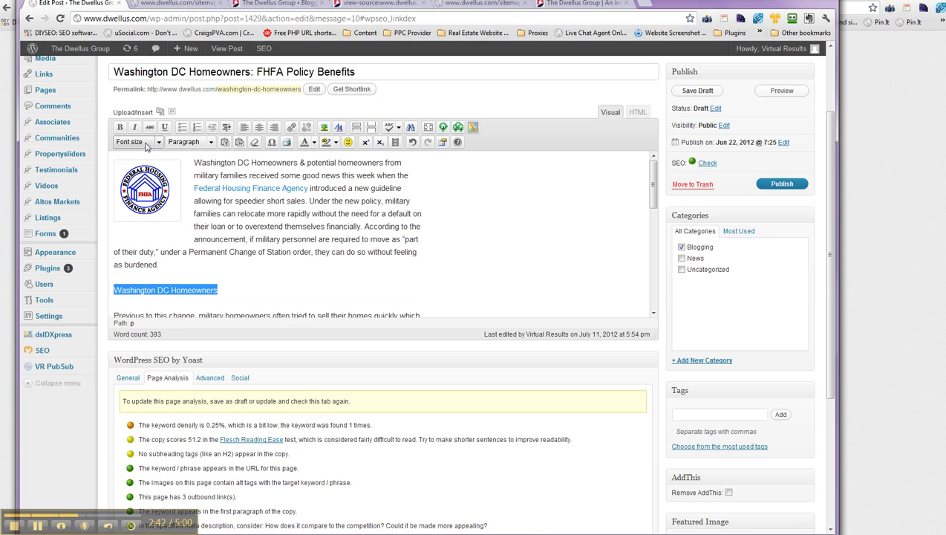
left_click(210, 144)
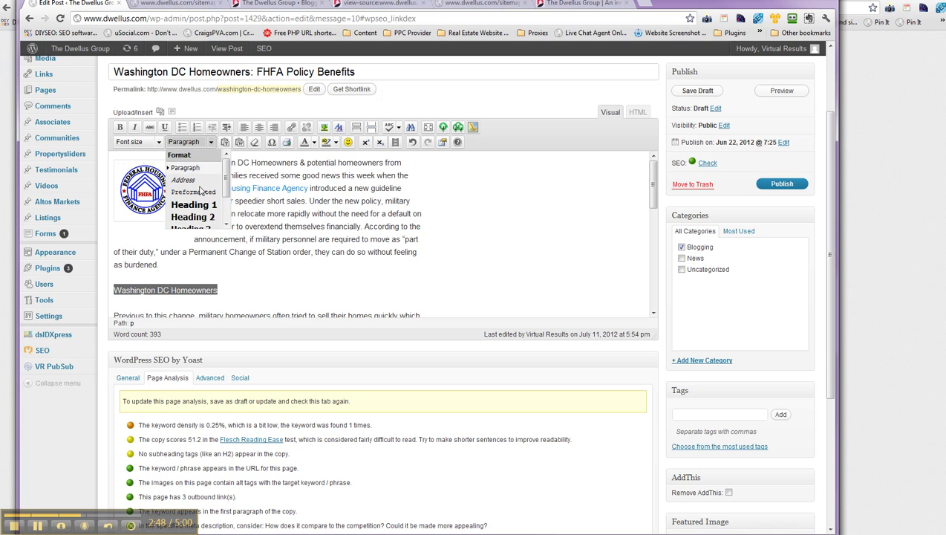
left_click(204, 219)
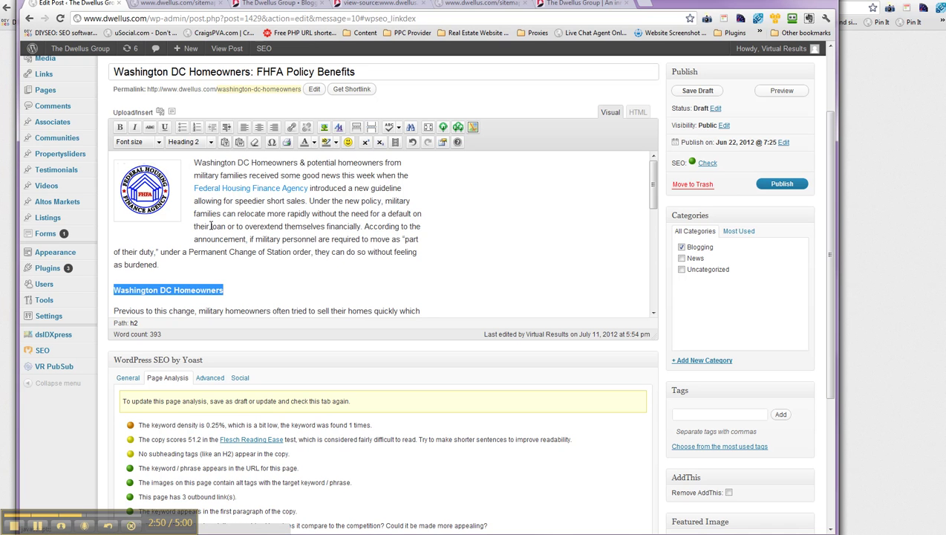
left_click(267, 296)
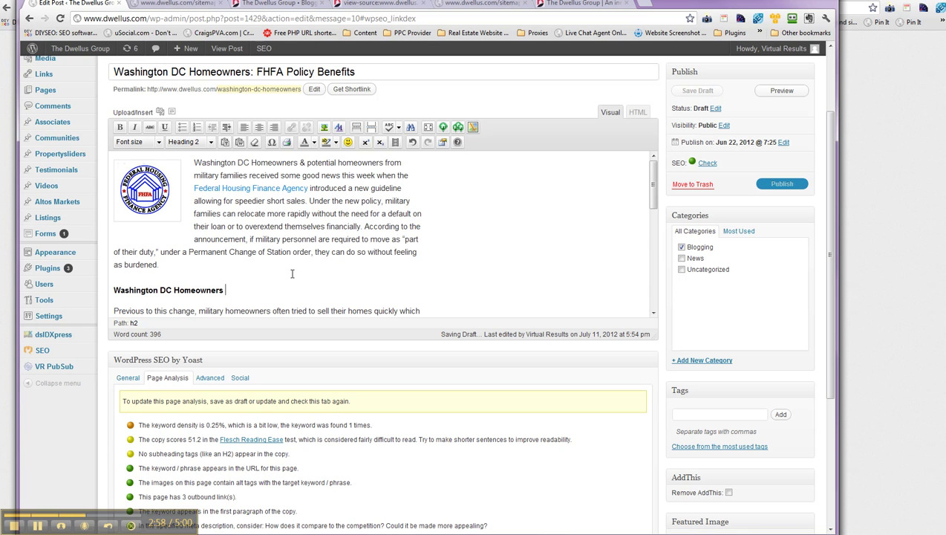
Step: Complete the Heading 2 line as "Washington DC Homeowners alert" and save the post draft
type("ert")
left_click(698, 91)
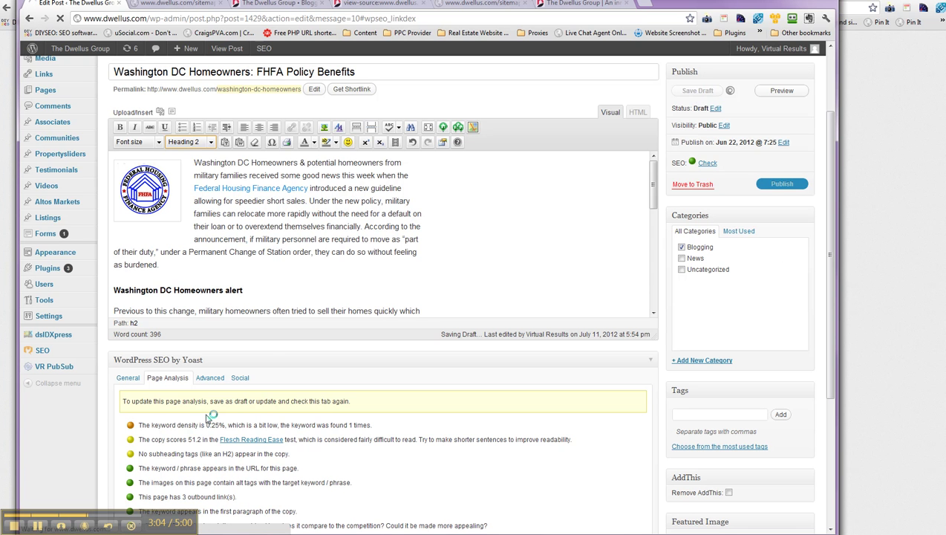
Step: Open the post's SEO page analysis and compare its keyword density, reading ease and remaining items with the post text
scroll(306, 411, "down", 4)
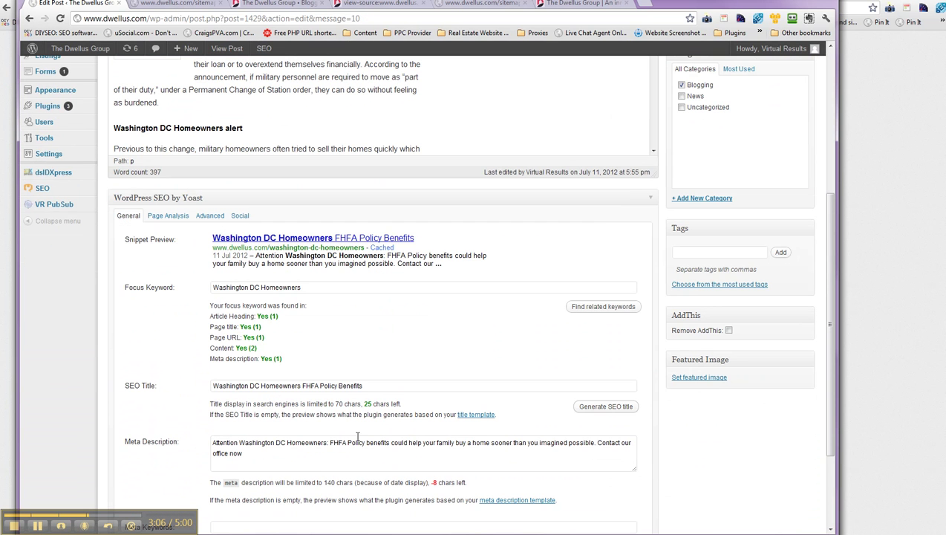
left_click(168, 216)
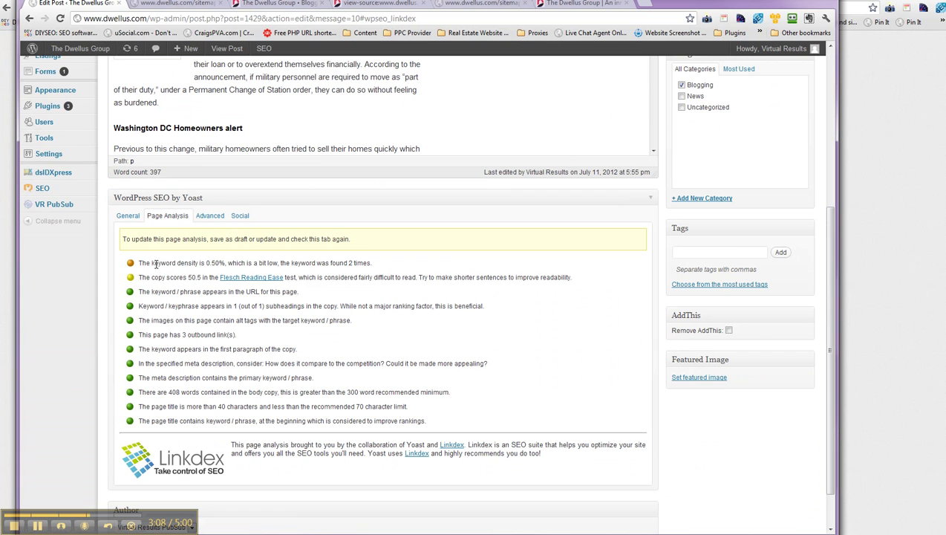
left_click_drag(152, 263, 246, 269)
left_click_drag(170, 292, 228, 289)
left_click(220, 295)
left_click_drag(166, 263, 199, 378)
left_click(199, 378)
scroll(344, 235, "up", 3)
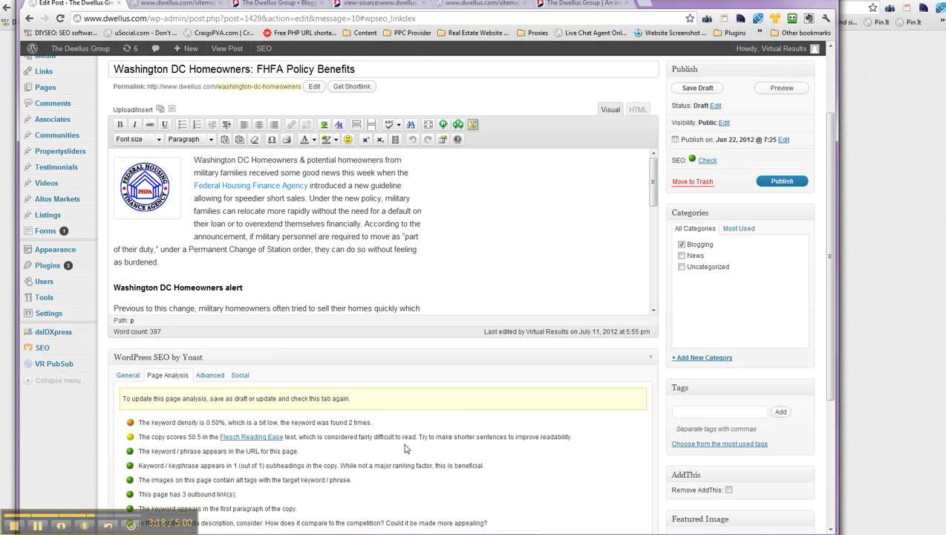
left_click_drag(167, 420, 180, 473)
left_click(182, 479)
scroll(185, 466, "down", 2)
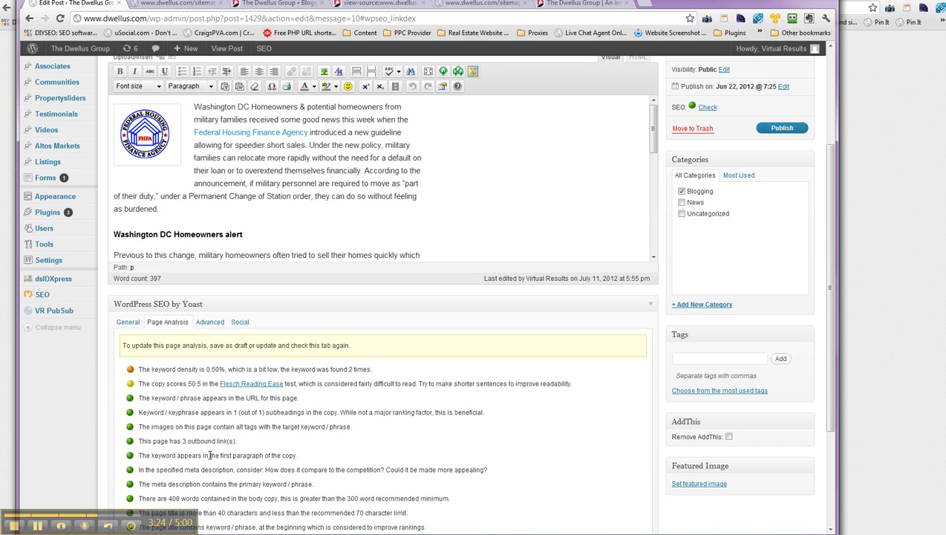
scroll(289, 410, "up", 3)
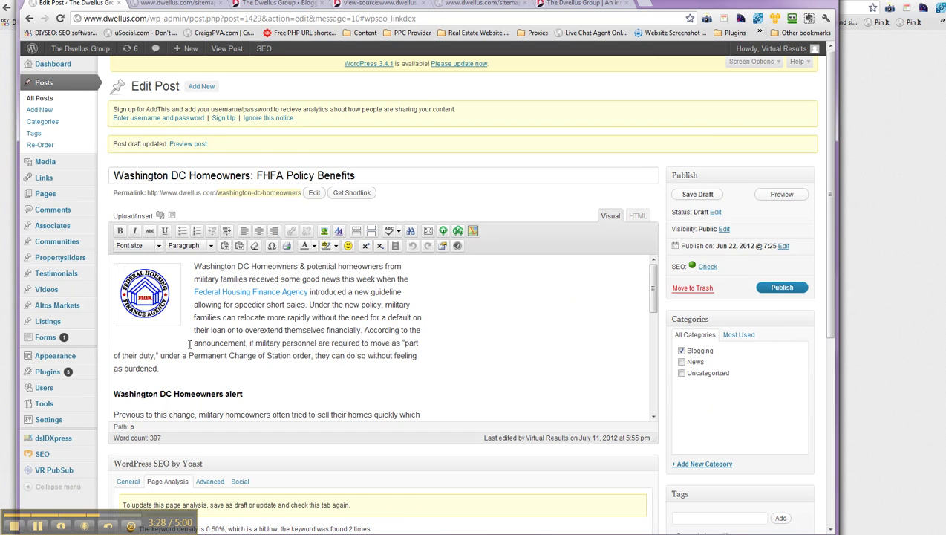
scroll(367, 360, "down", 3)
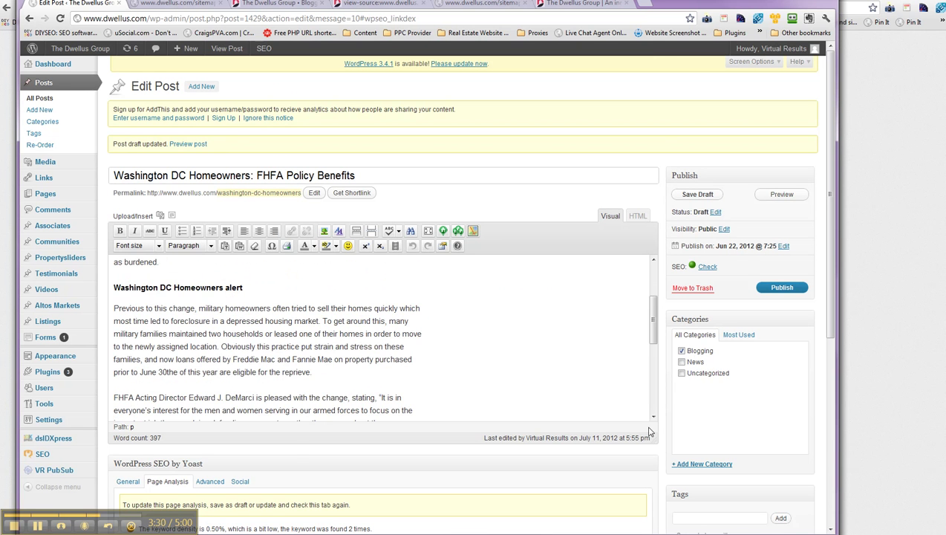
scroll(663, 462, "down", 3)
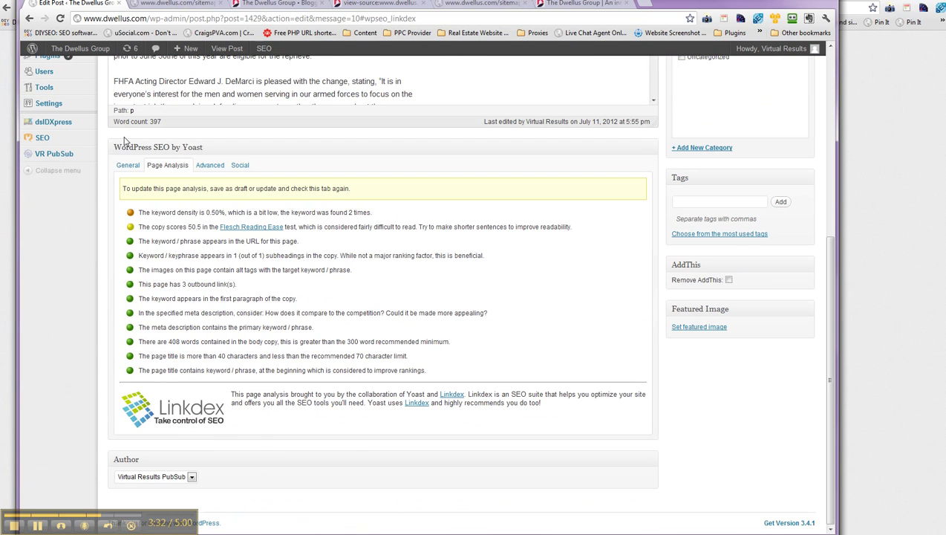
Step: Enter "Washington DC Homeowners, Washington DC FHFA, fhfa," as the meta keywords in the post's general SEO settings
left_click(128, 166)
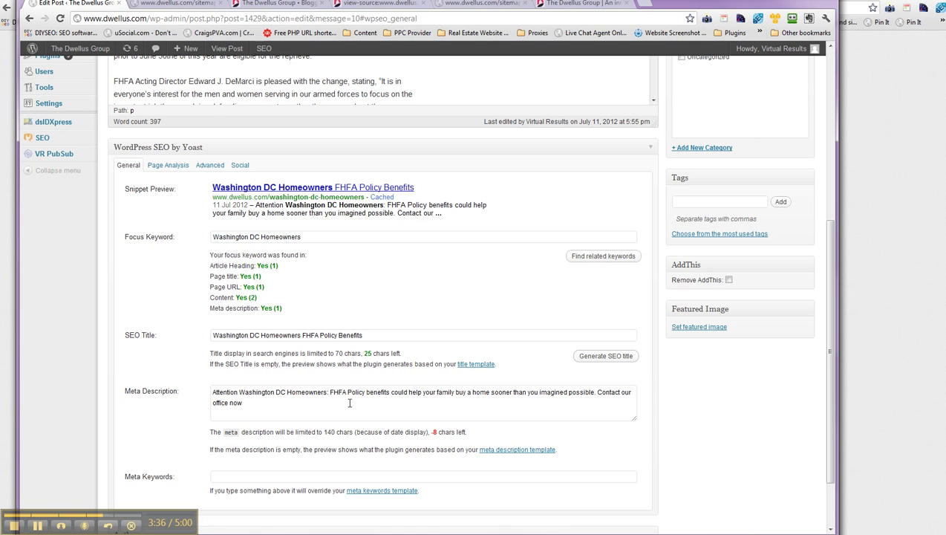
left_click(237, 479)
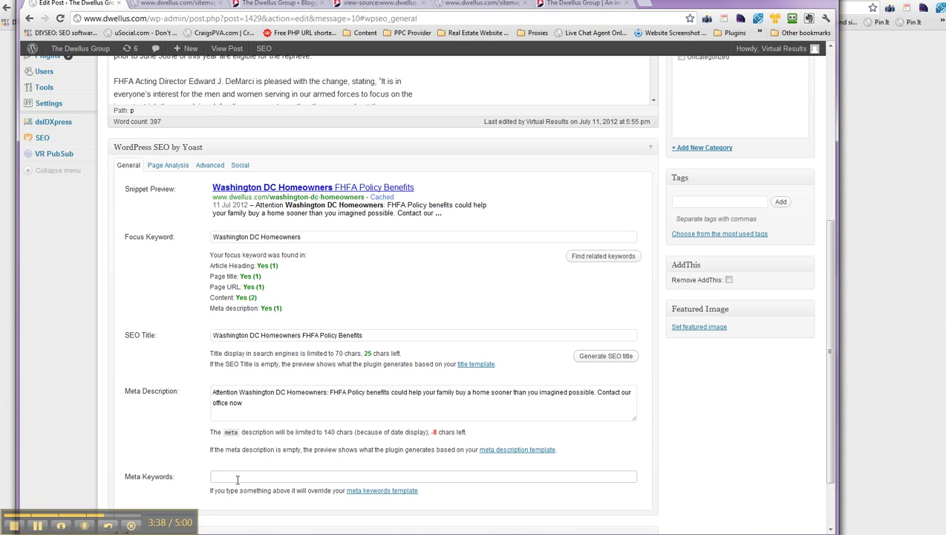
key("ctrl+v")
type(",")
key("ctrl+v")
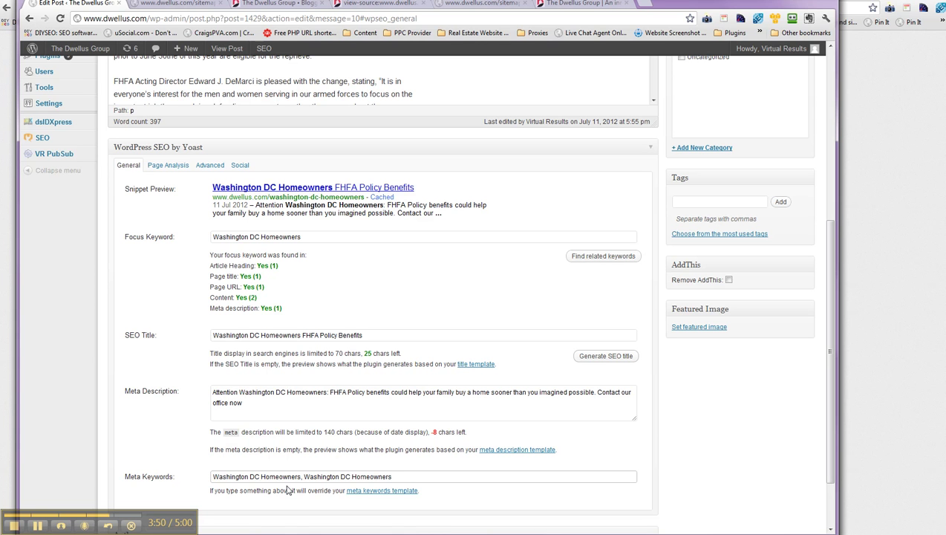
key("ctrl+BackSpace")
type("FHA")
key("BackSpace")
type("FA, fha")
key("BackSpace")
key("BackSpace")
type("fhfa,")
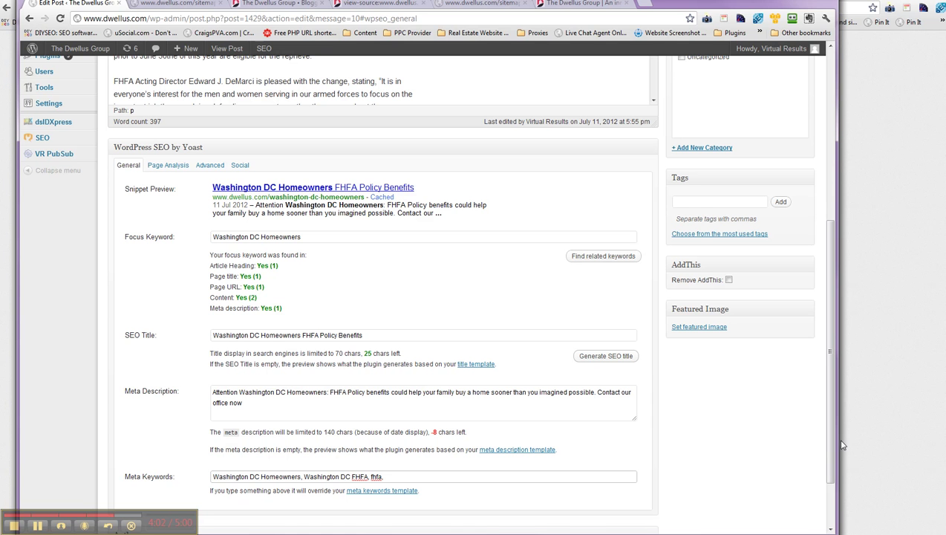
Step: Review the post's advanced SEO settings down to the 301 Redirect field, and open its social description settings
scroll(753, 446, "up", 3)
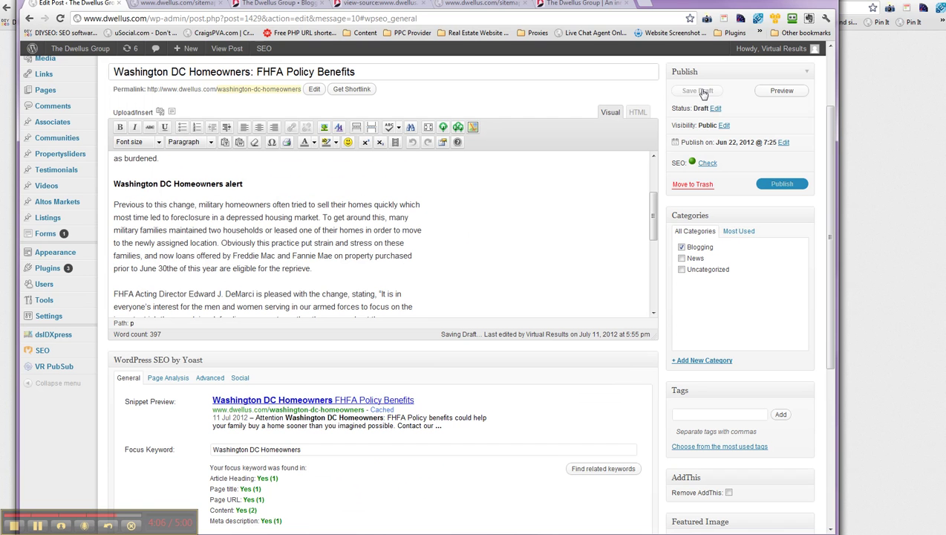
left_click(209, 378)
scroll(320, 467, "down", 1)
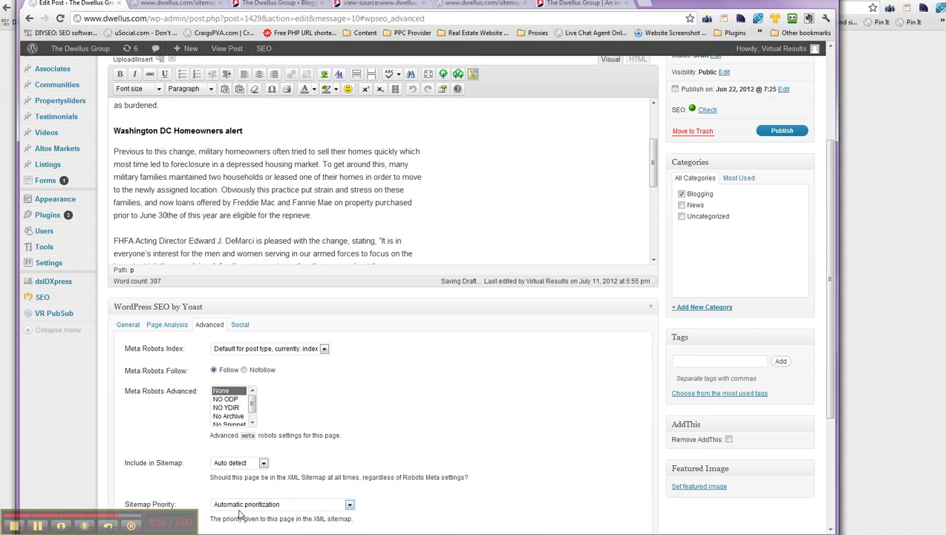
scroll(324, 490, "down", 2)
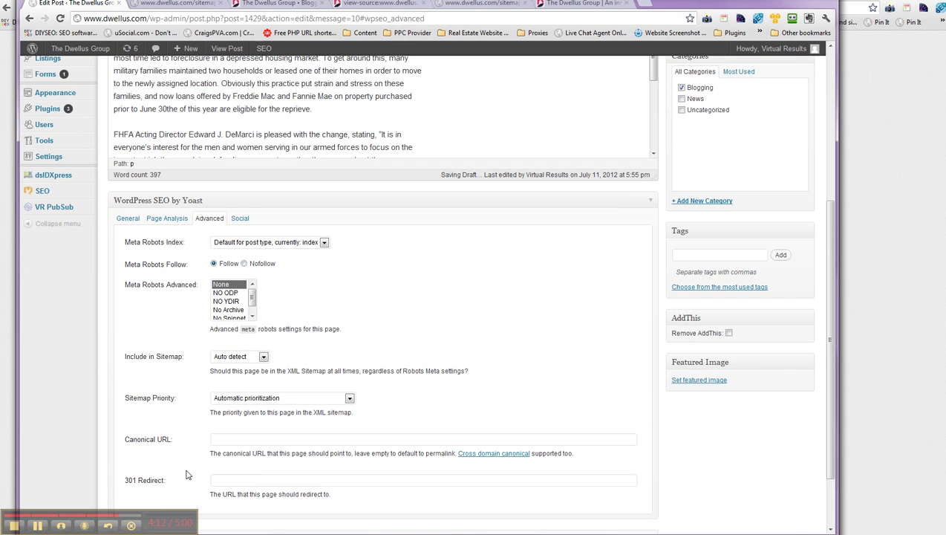
left_click(296, 482)
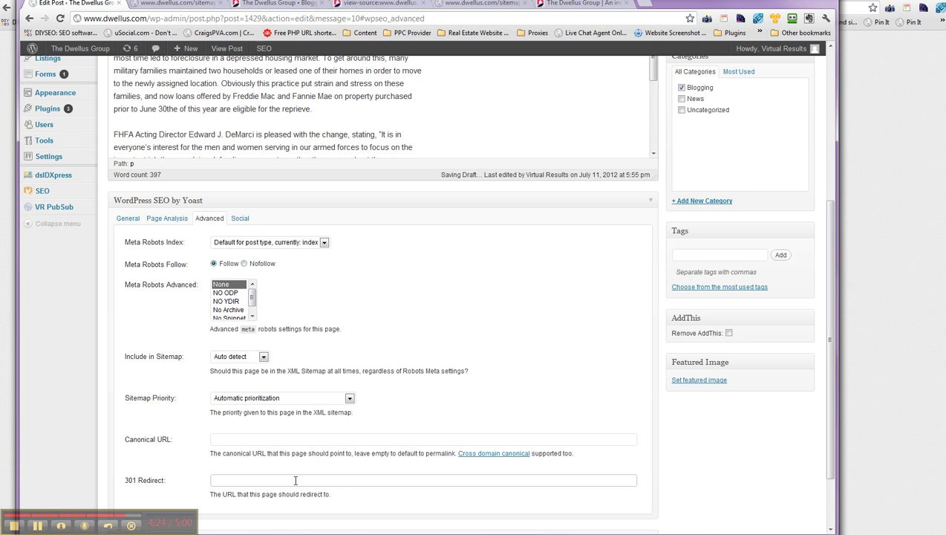
left_click(239, 219)
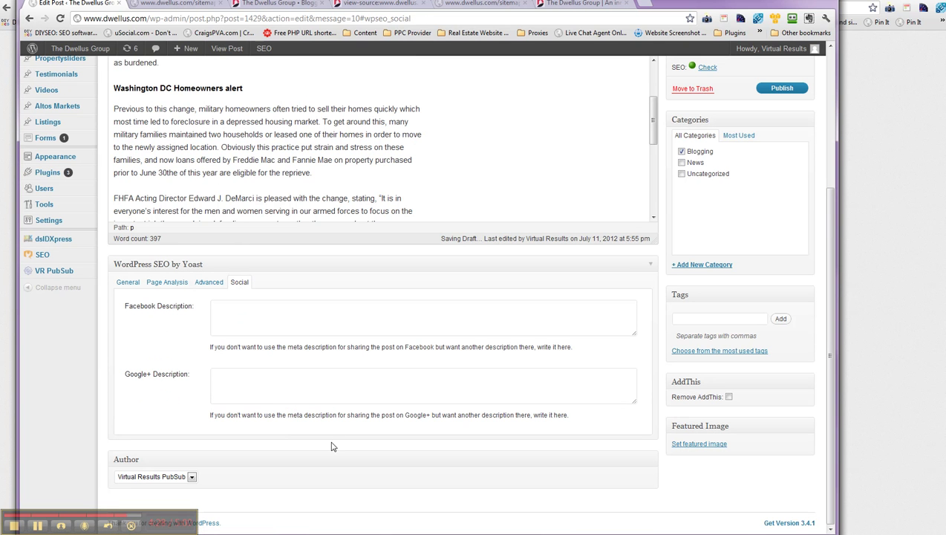
Step: Return to the post's general SEO settings and check the focus keyword and where it was found
left_click(127, 284)
scroll(226, 296, "up", 2)
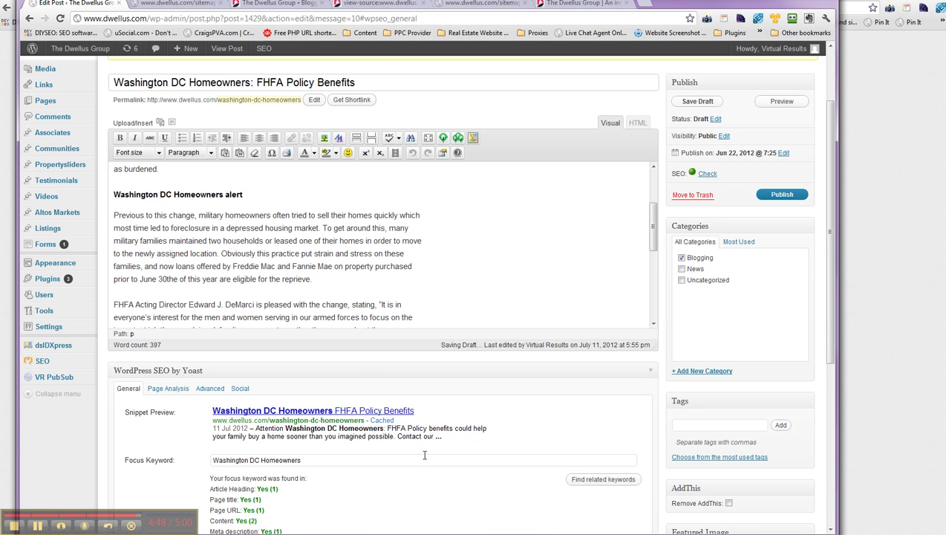
left_click_drag(302, 461, 212, 460)
left_click(216, 461)
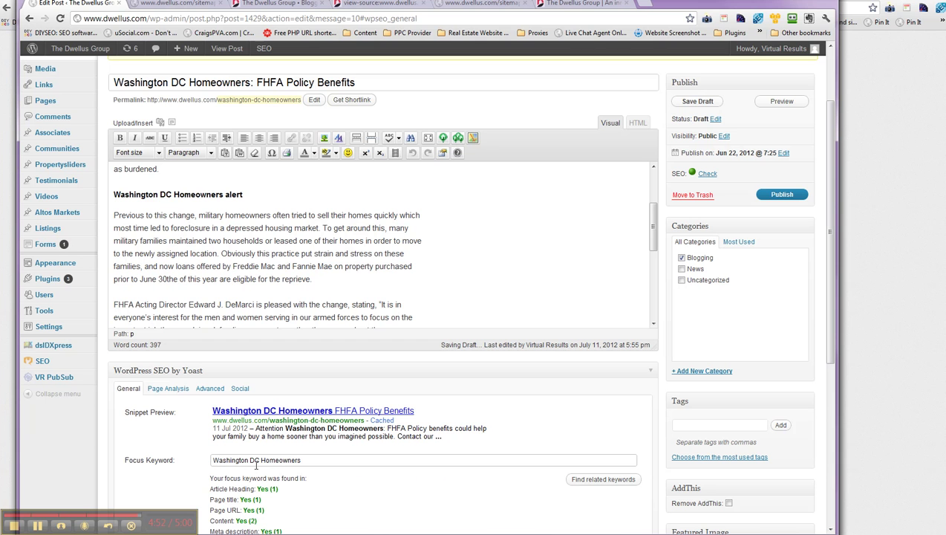